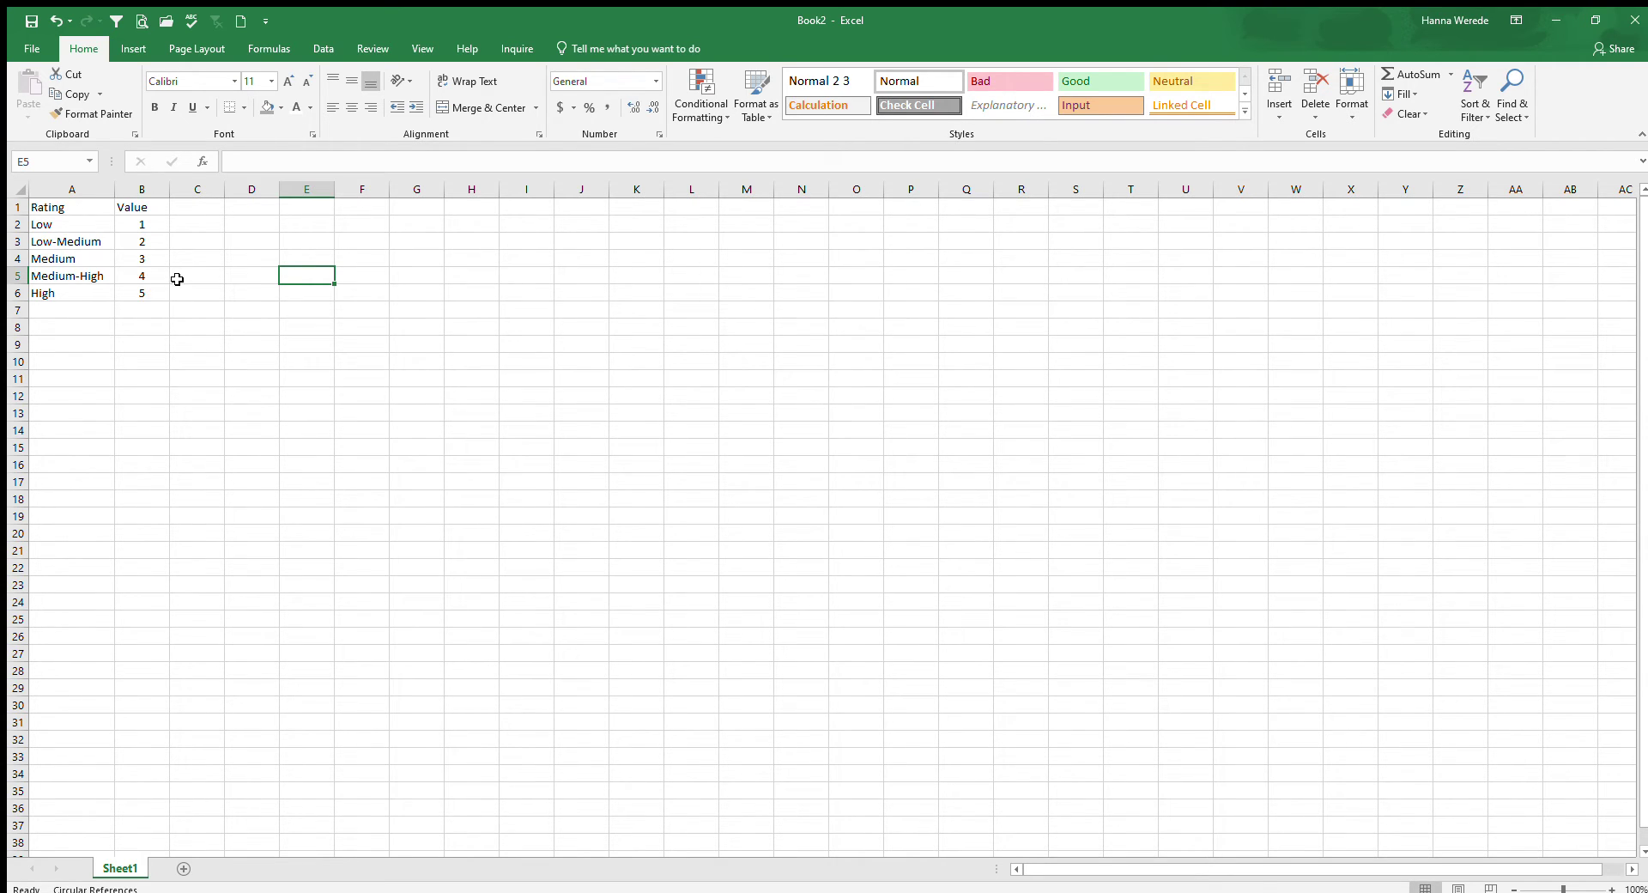
# Convert the range A1:B6 into a table with Rating and Value as the header row.
pyautogui.click(84, 222)
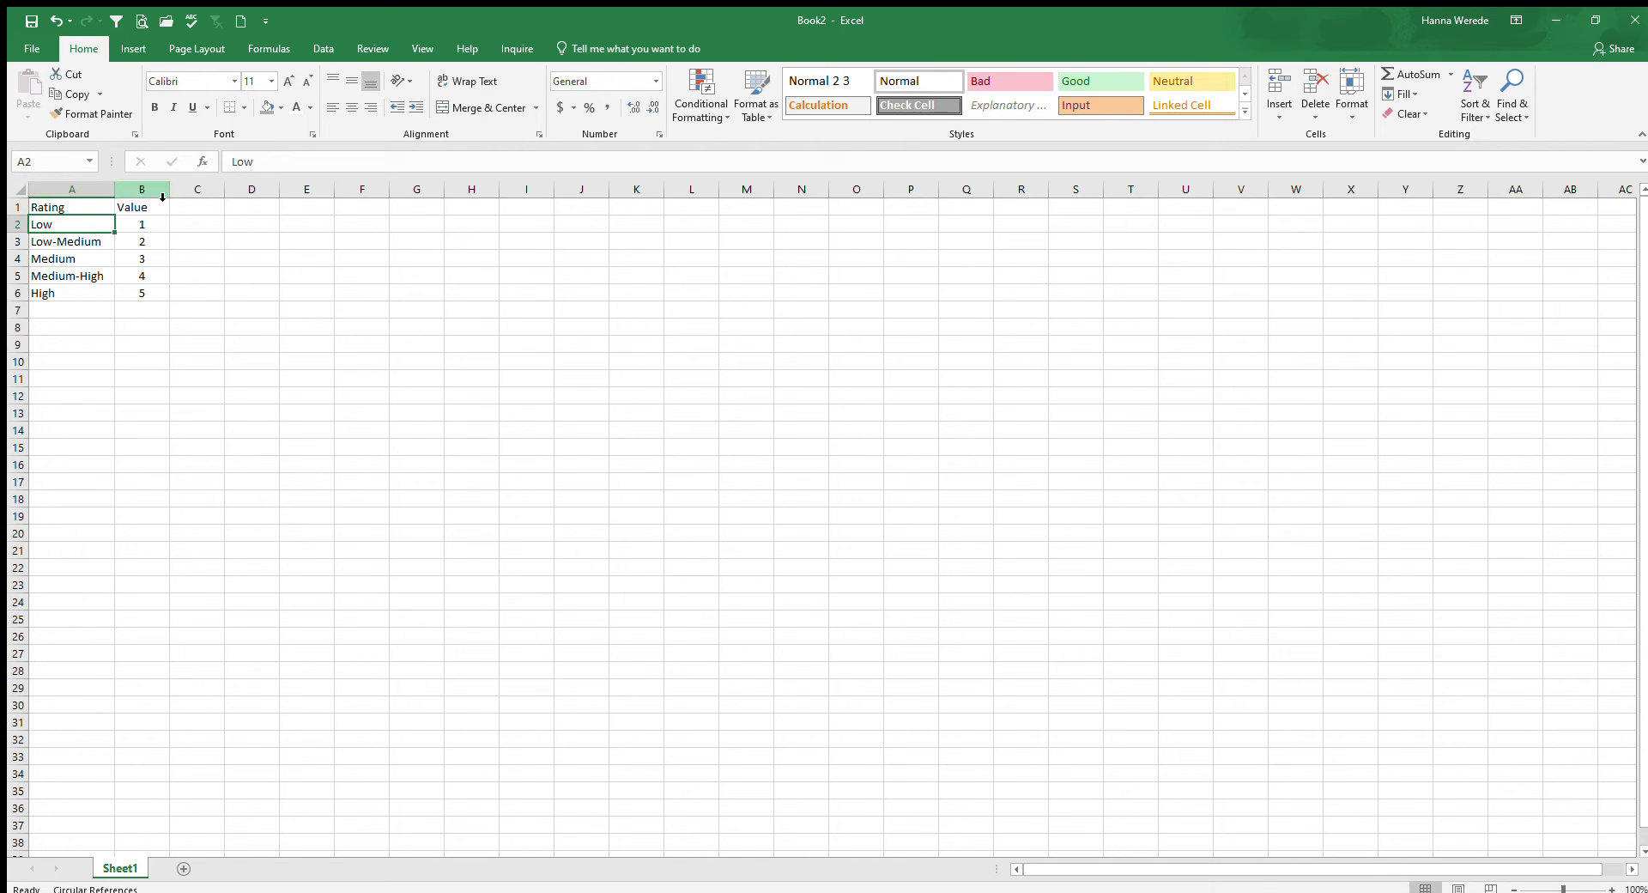
pyautogui.moveTo(67, 207); pyautogui.dragTo(129, 291)
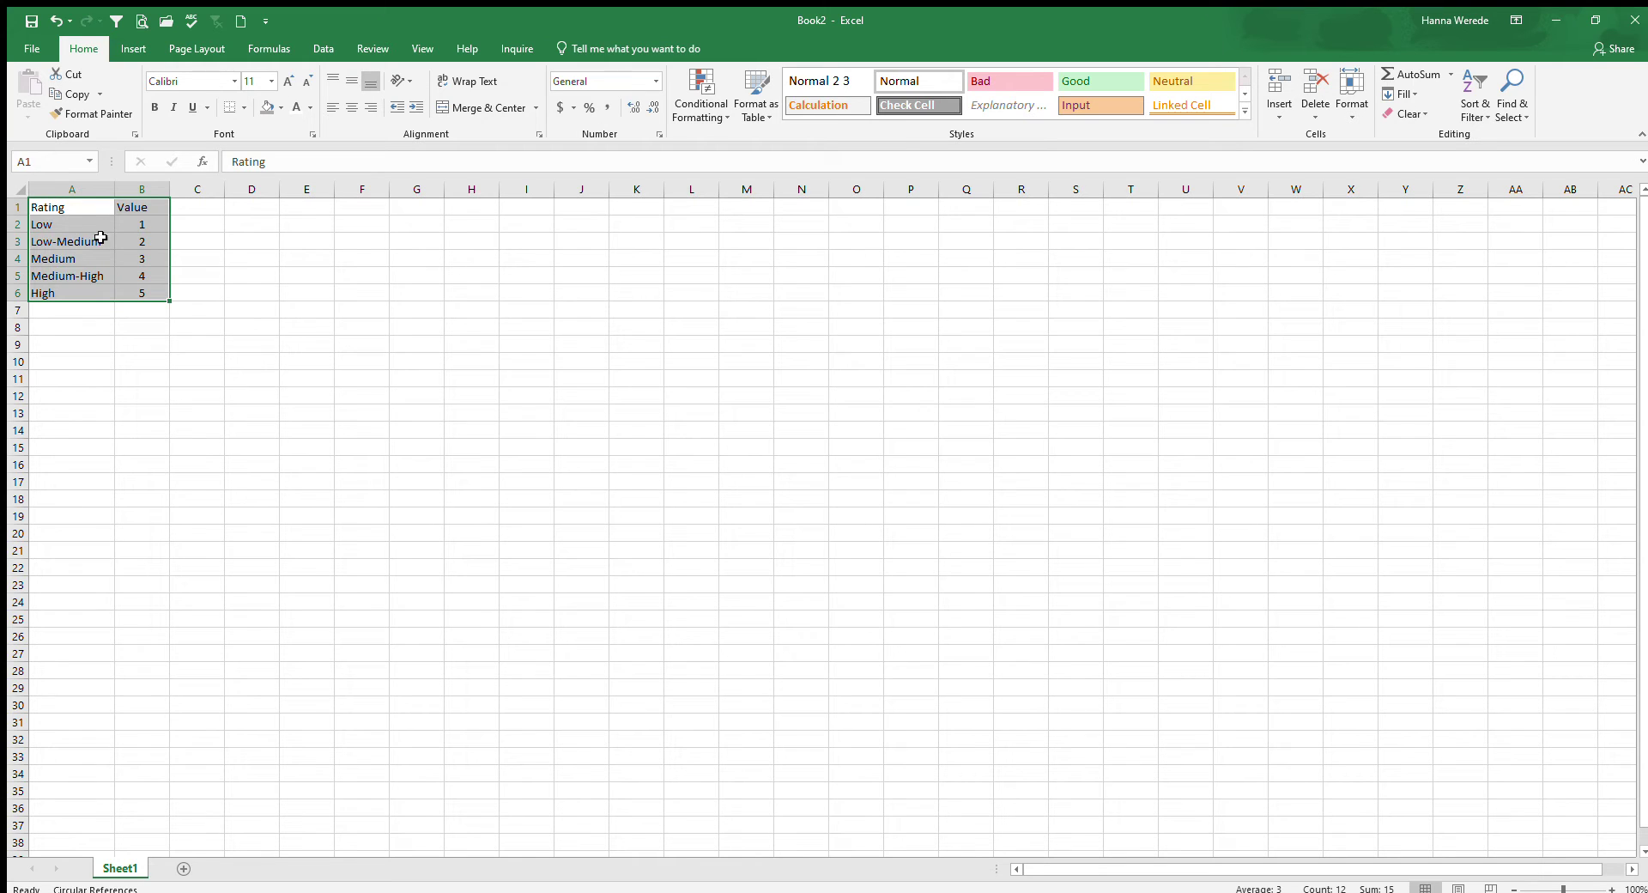
pyautogui.click(251, 270)
pyautogui.moveTo(103, 209); pyautogui.dragTo(146, 293)
pyautogui.click(138, 50)
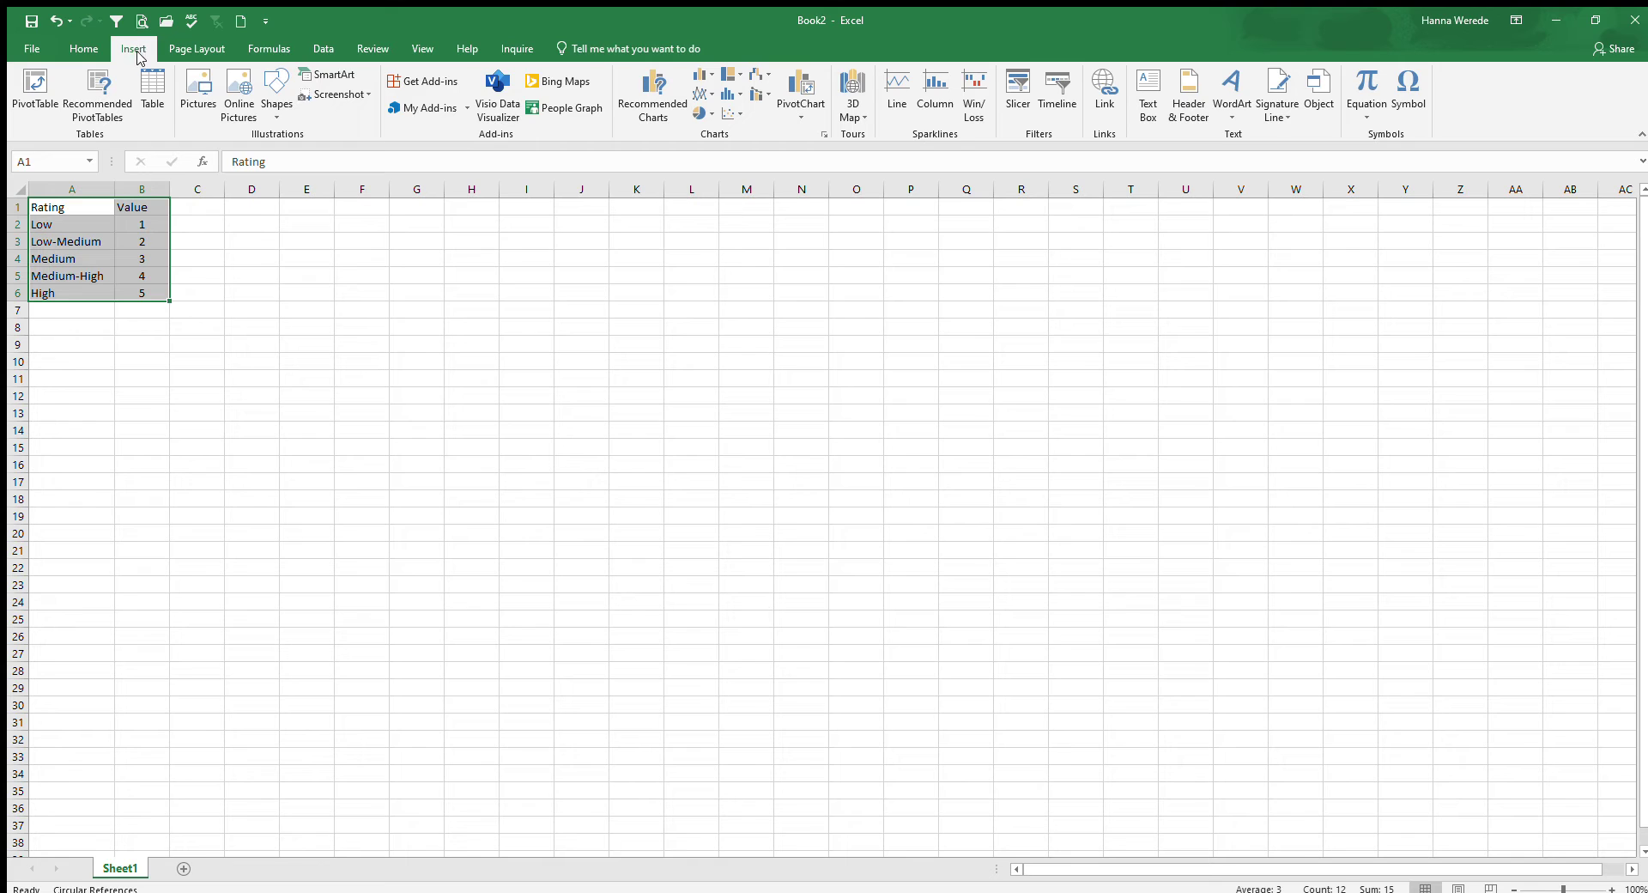
pyautogui.click(157, 82)
pyautogui.click(816, 492)
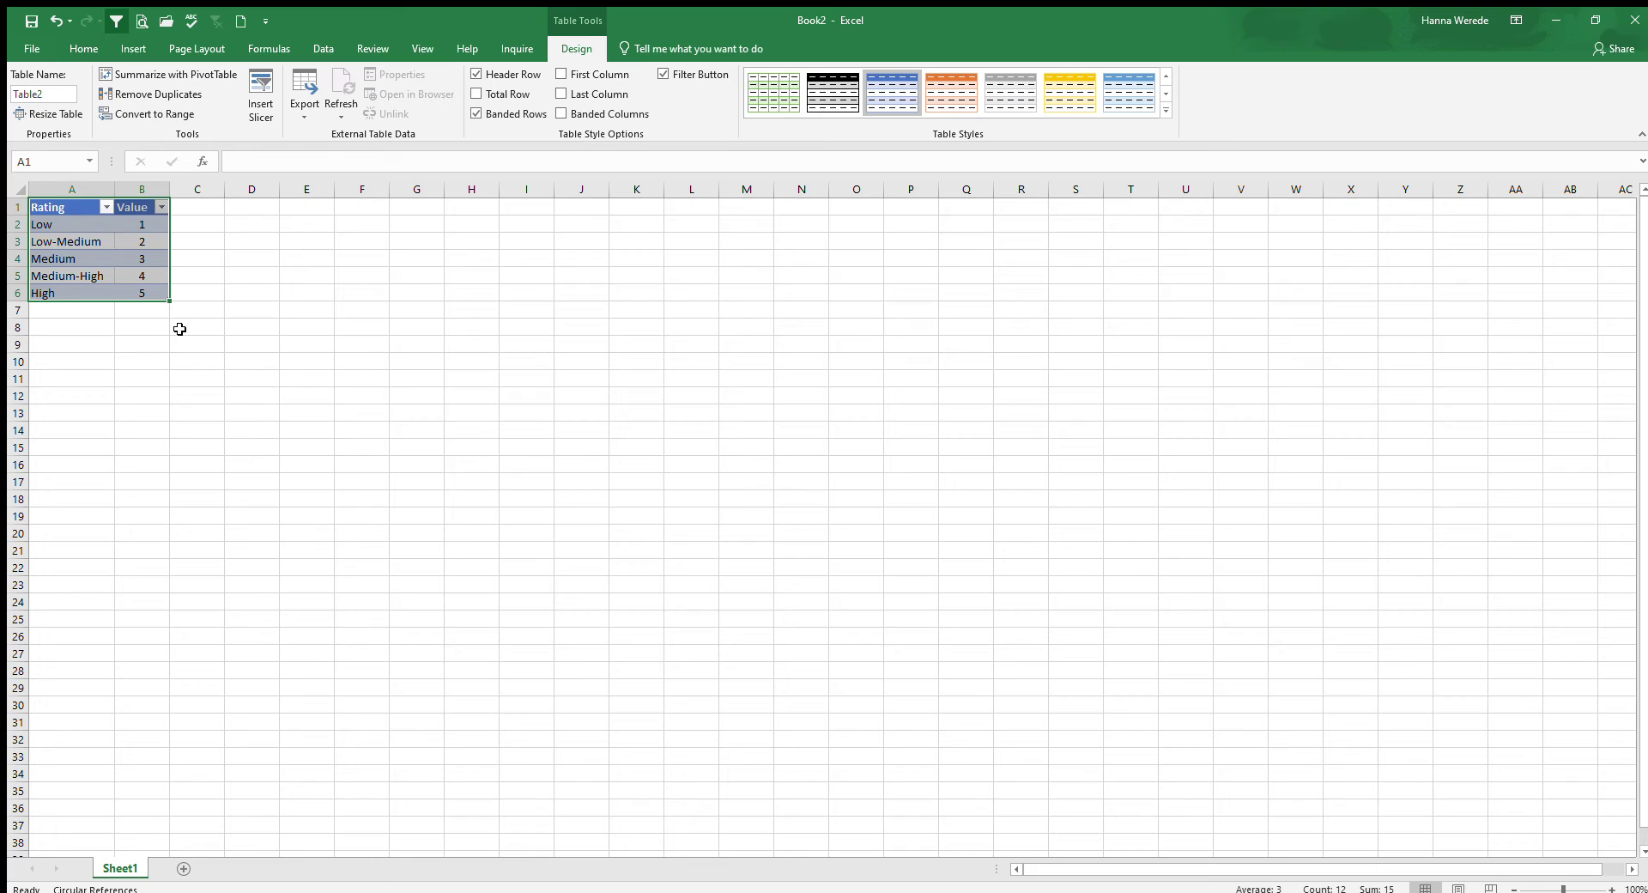
# Extend the table down to row 10 to include four blank rows.
pyautogui.click(149, 280)
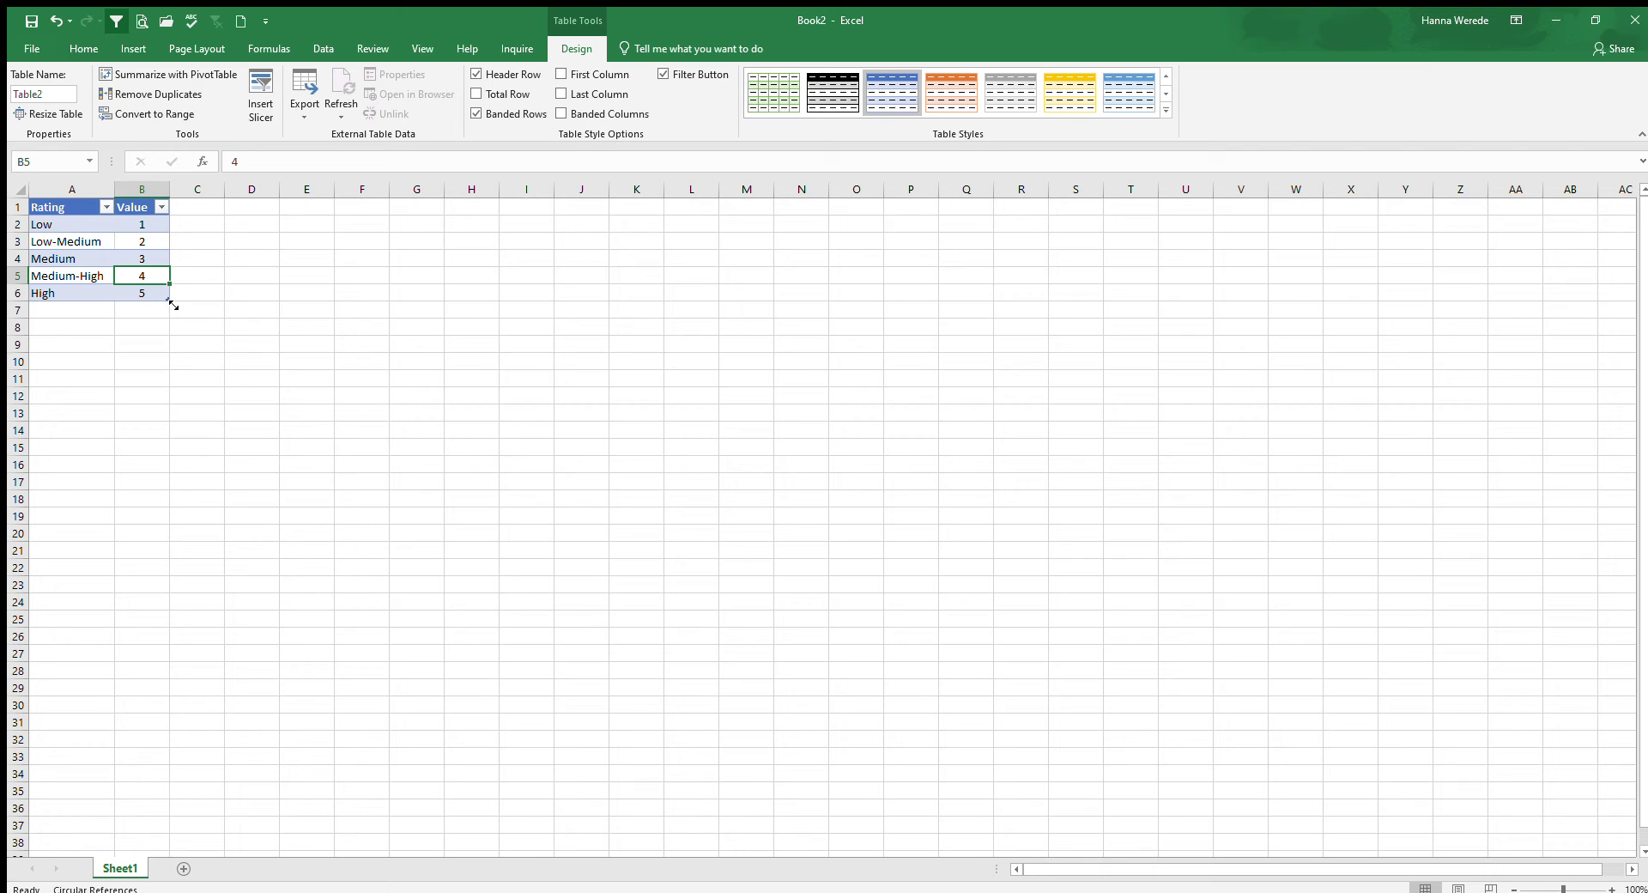
pyautogui.moveTo(172, 305); pyautogui.dragTo(183, 382)
pyautogui.press('Escape')
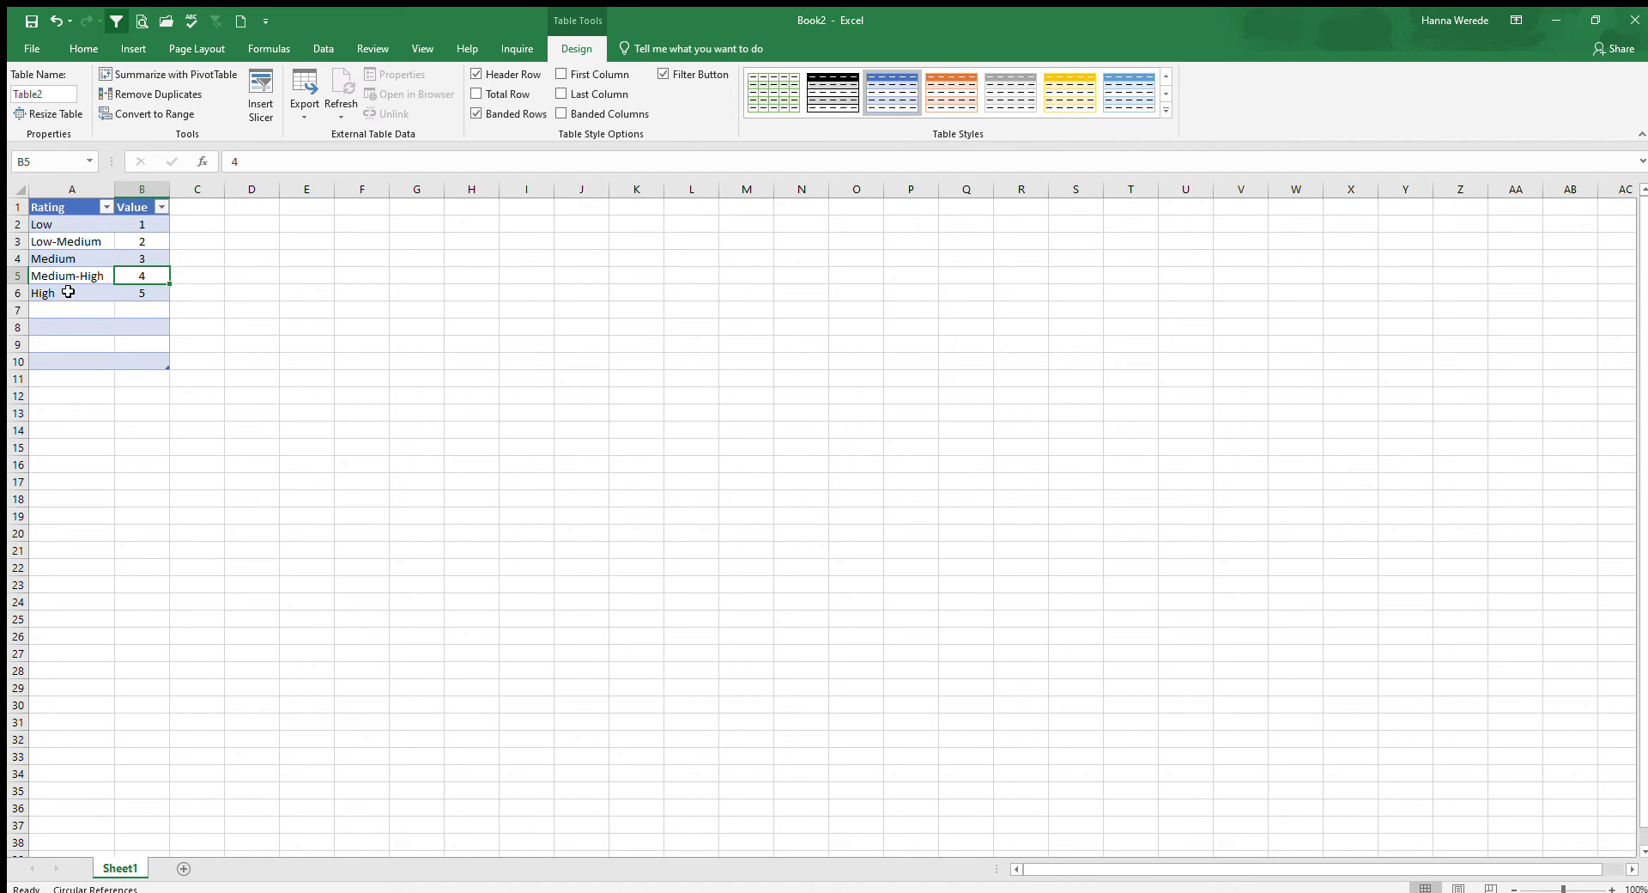
# Rename the table as Rating and check the name from a cell inside it.
pyautogui.click(61, 207)
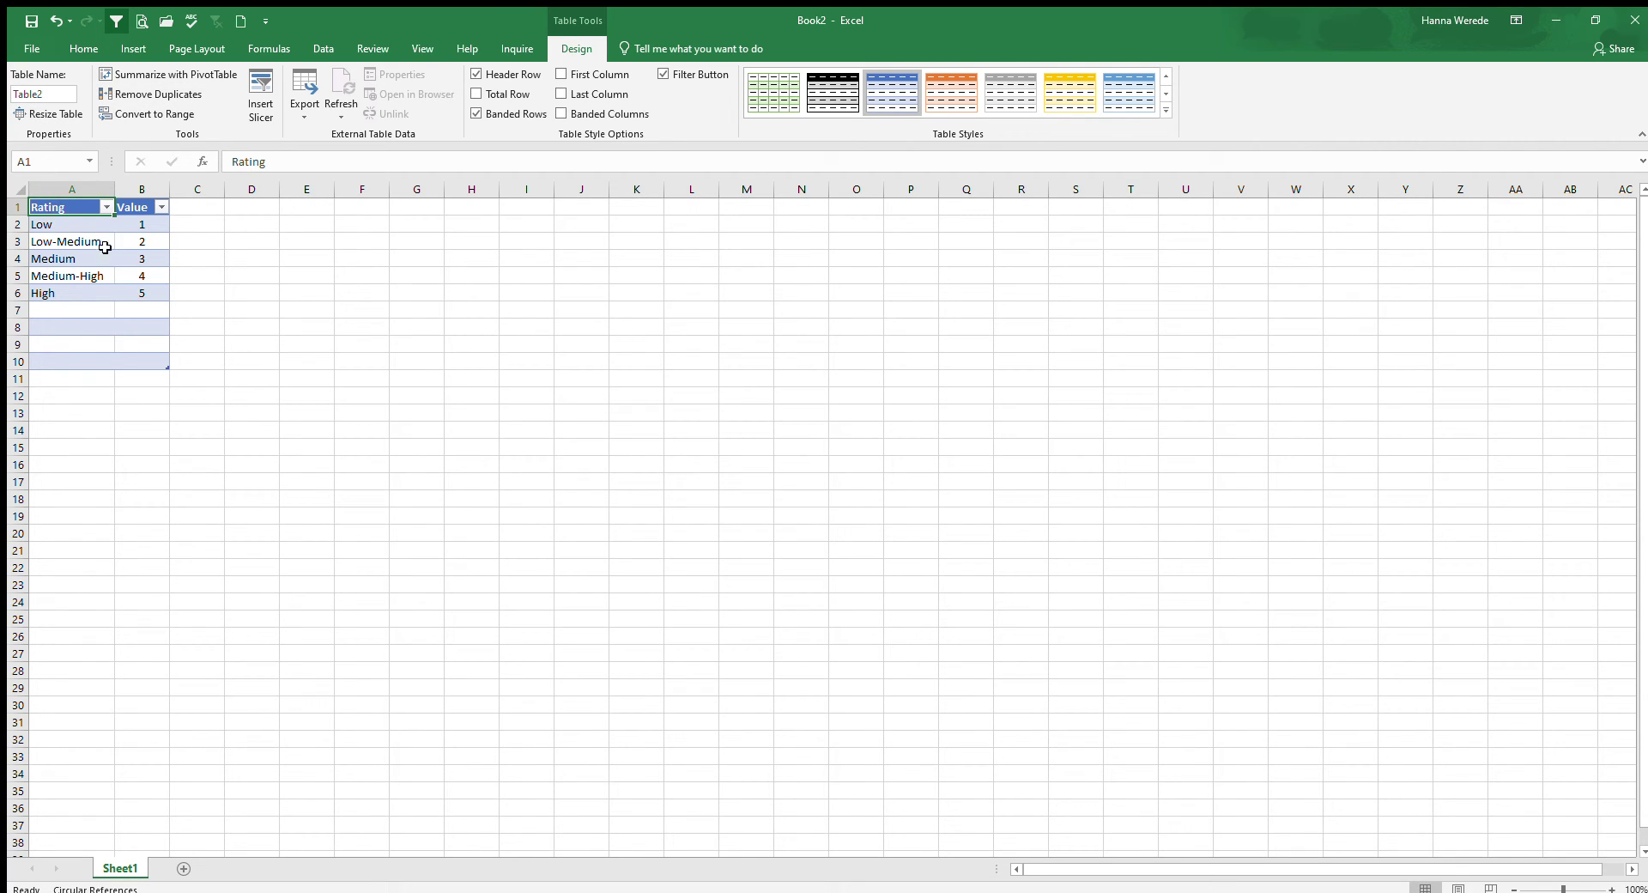
pyautogui.click(20, 94)
pyautogui.moveTo(54, 92); pyautogui.dragTo(9, 90)
pyautogui.write('Rating')
pyautogui.press('Return')
pyautogui.click(306, 313)
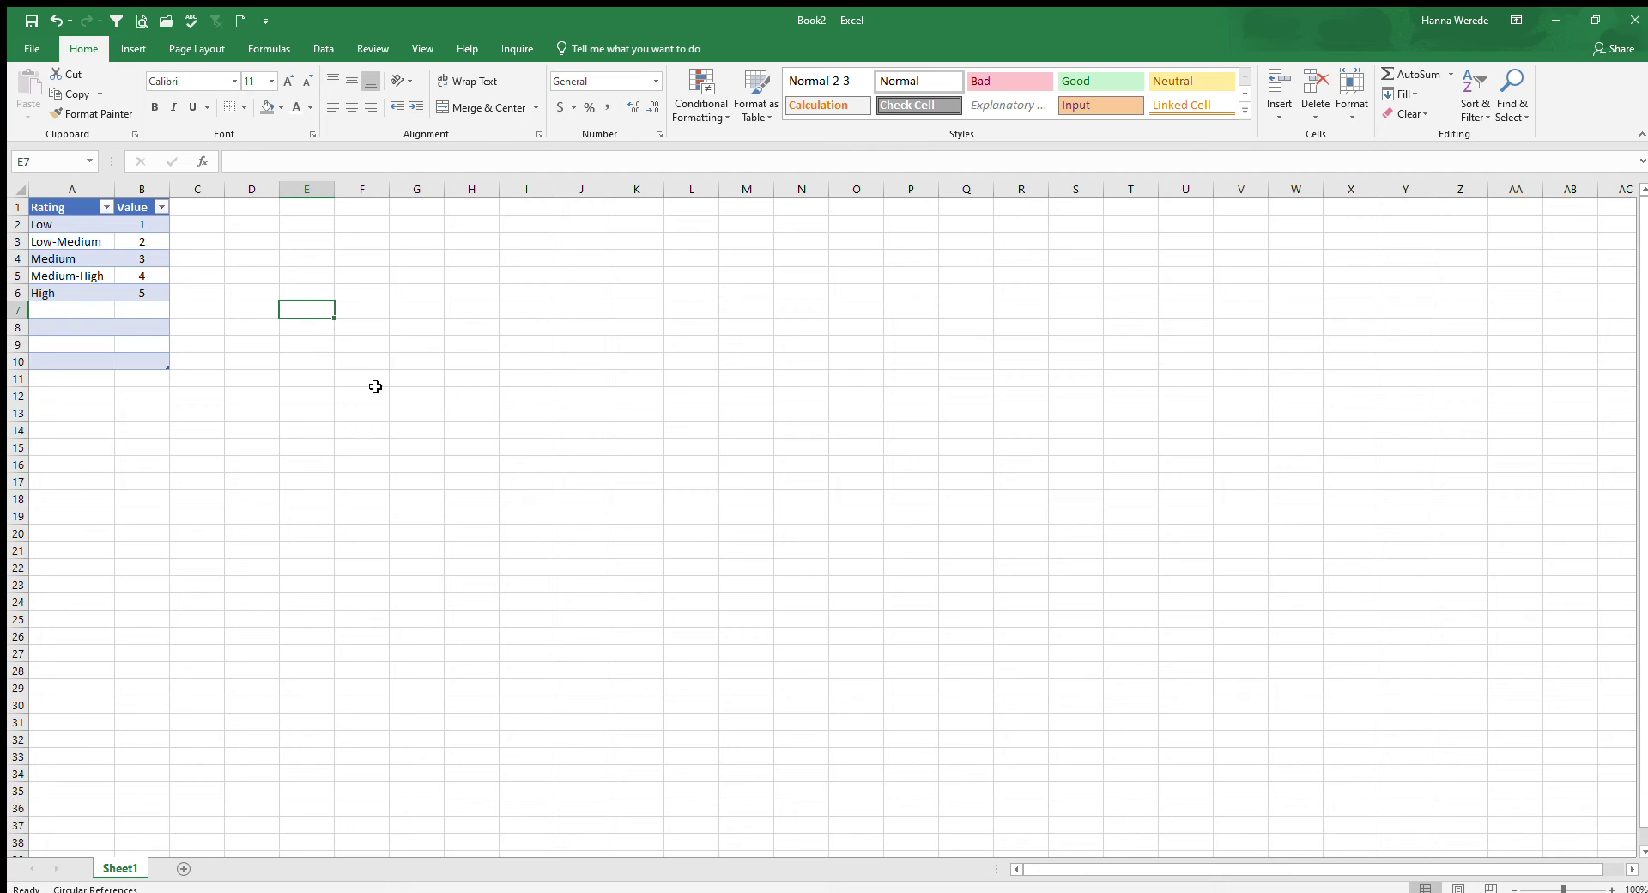
pyautogui.click(125, 307)
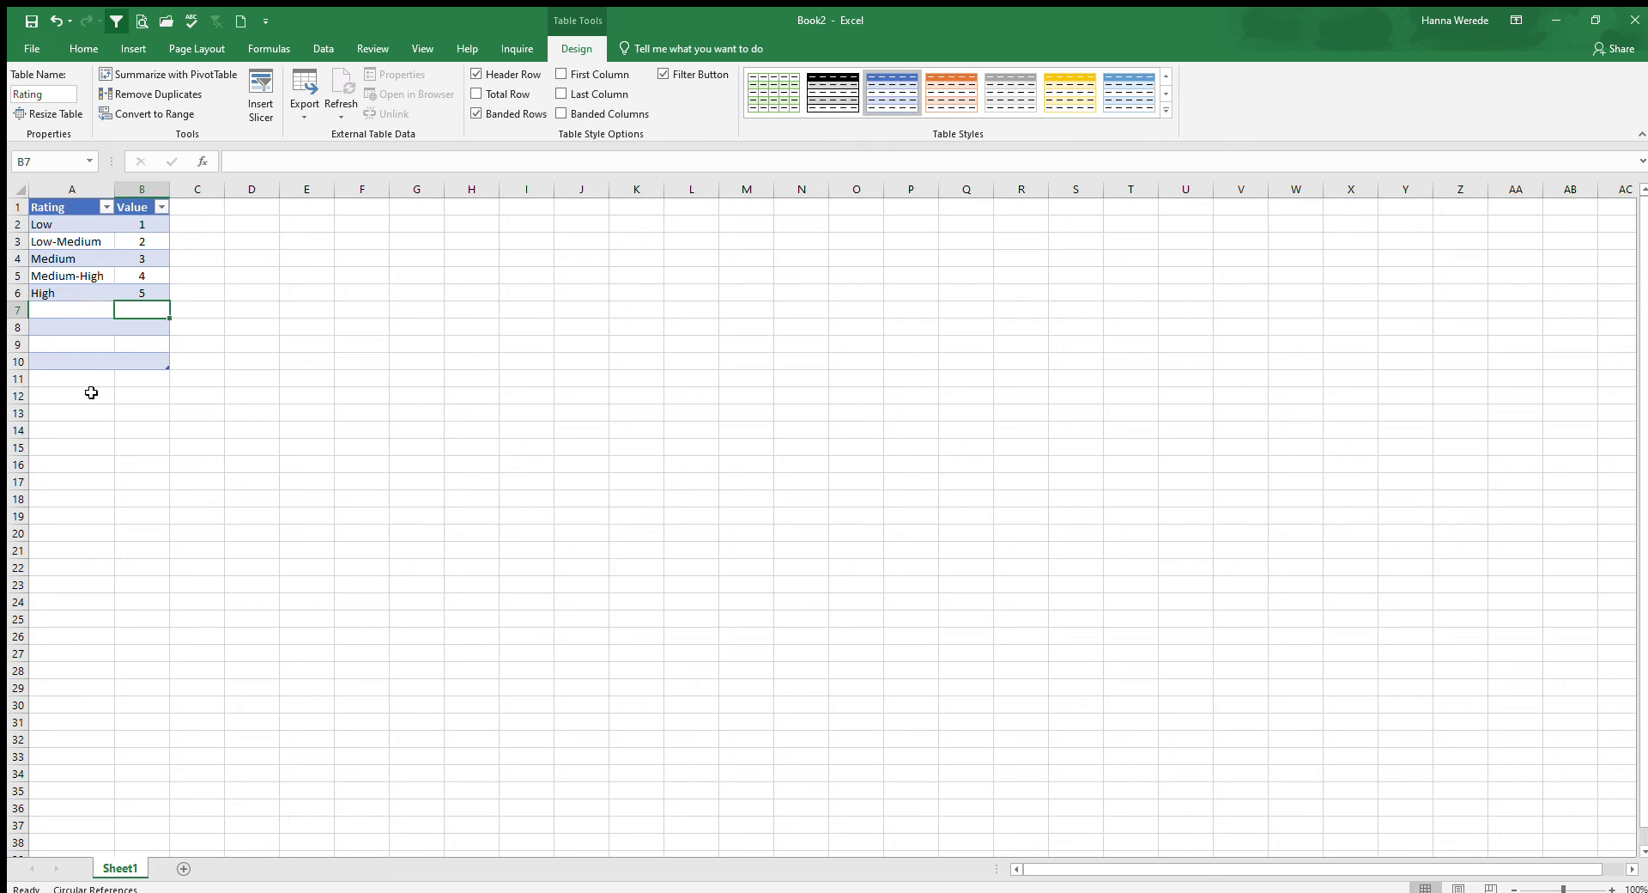
# Enter the text LOW in cell D5.
pyautogui.click(262, 276)
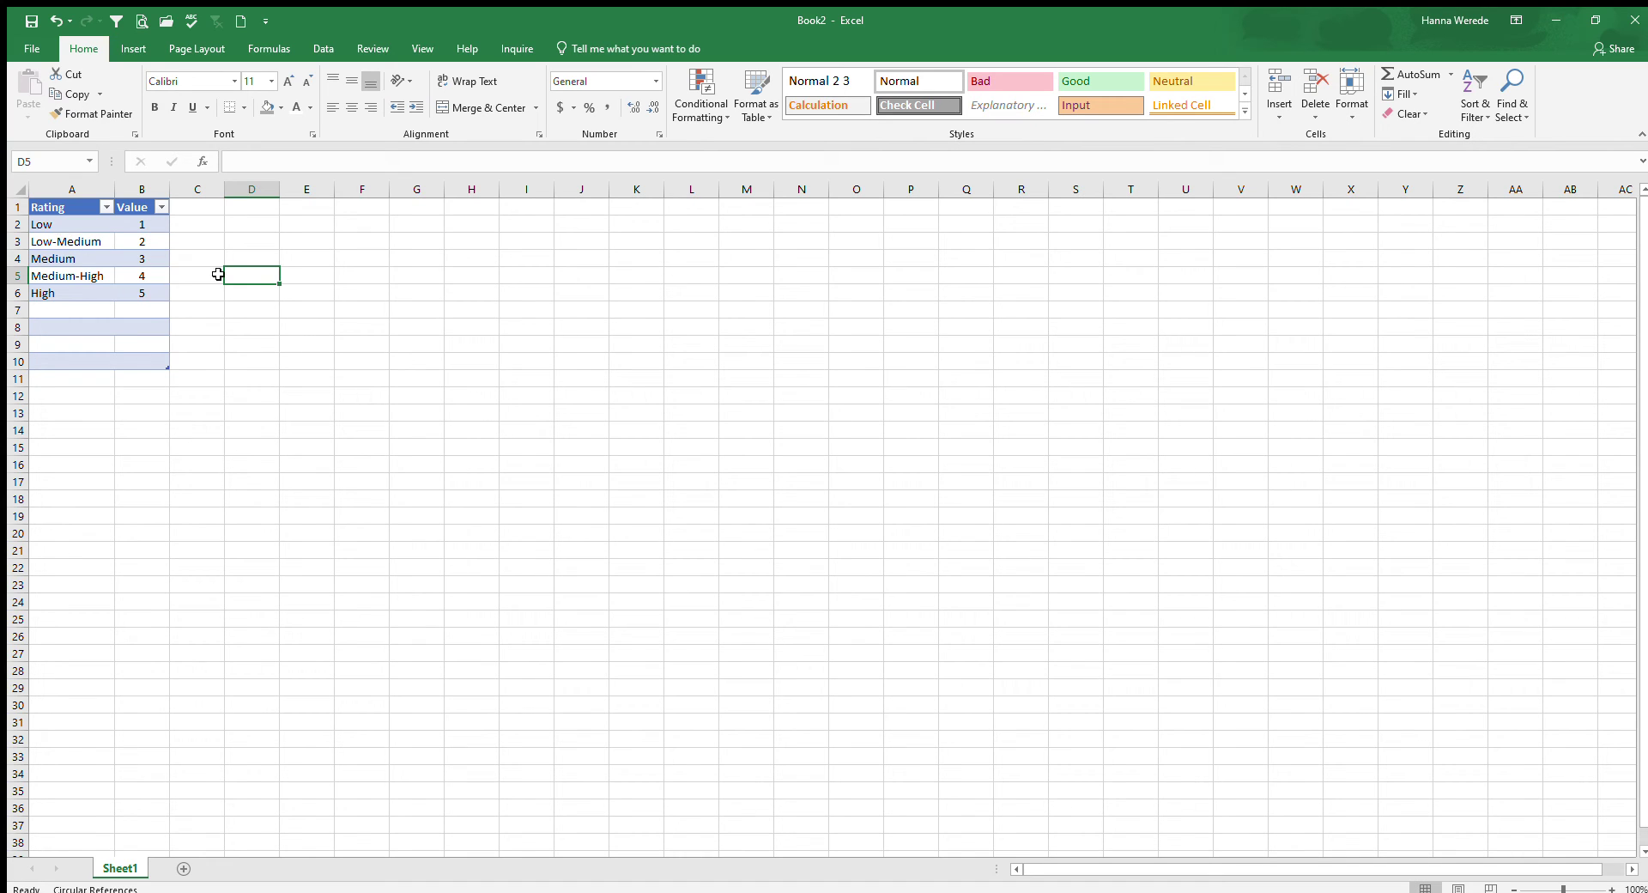
pyautogui.write('L')
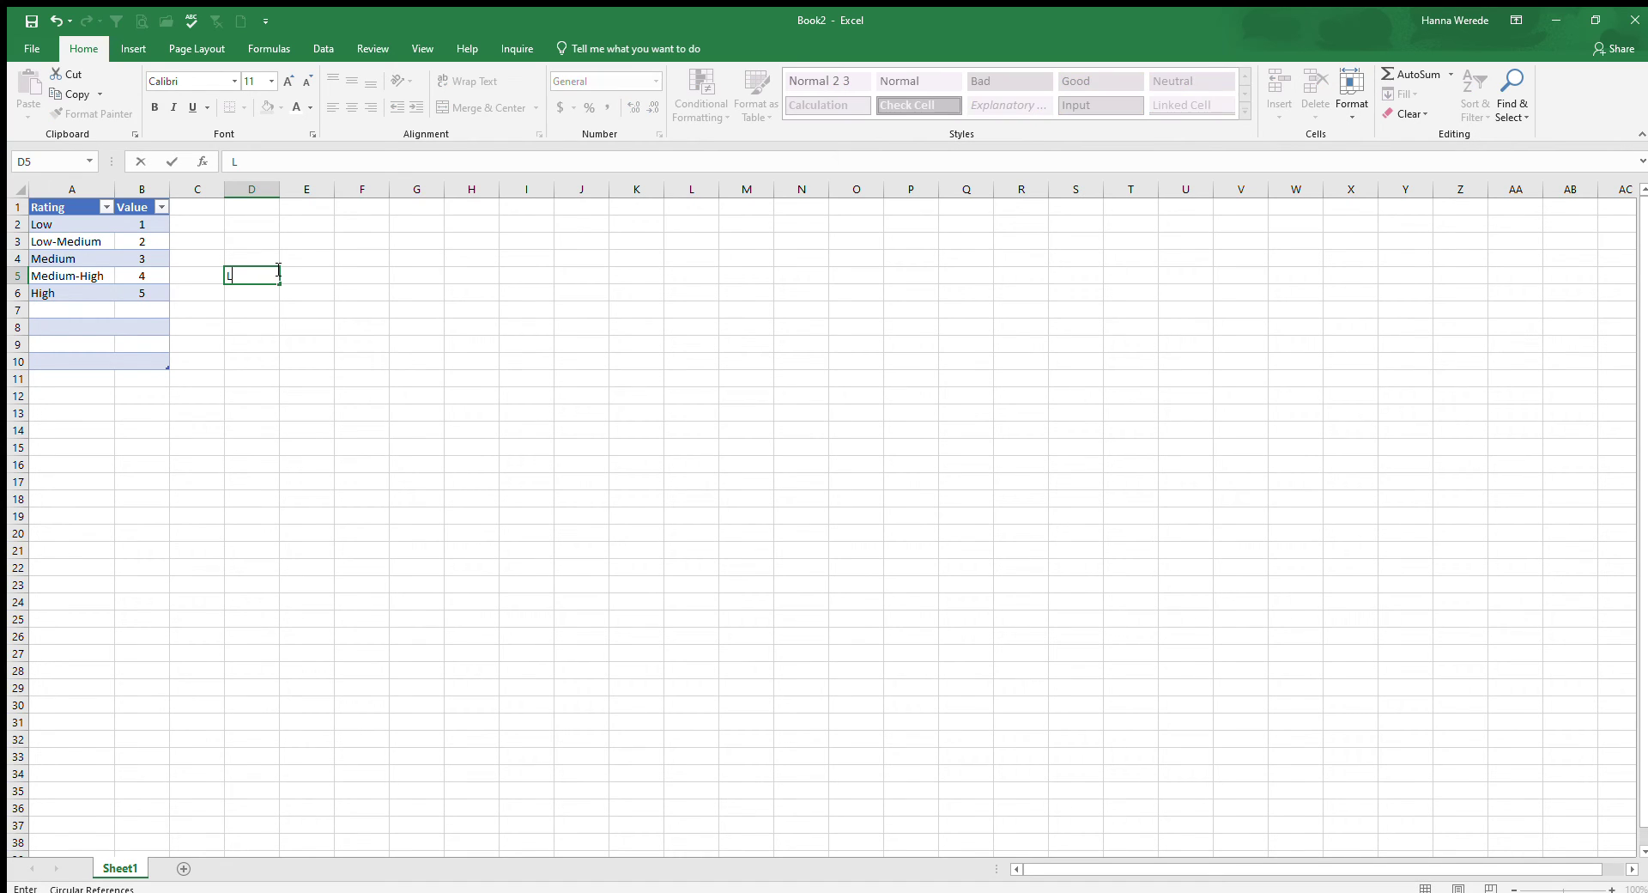
pyautogui.write('OW')
pyautogui.press('Return')
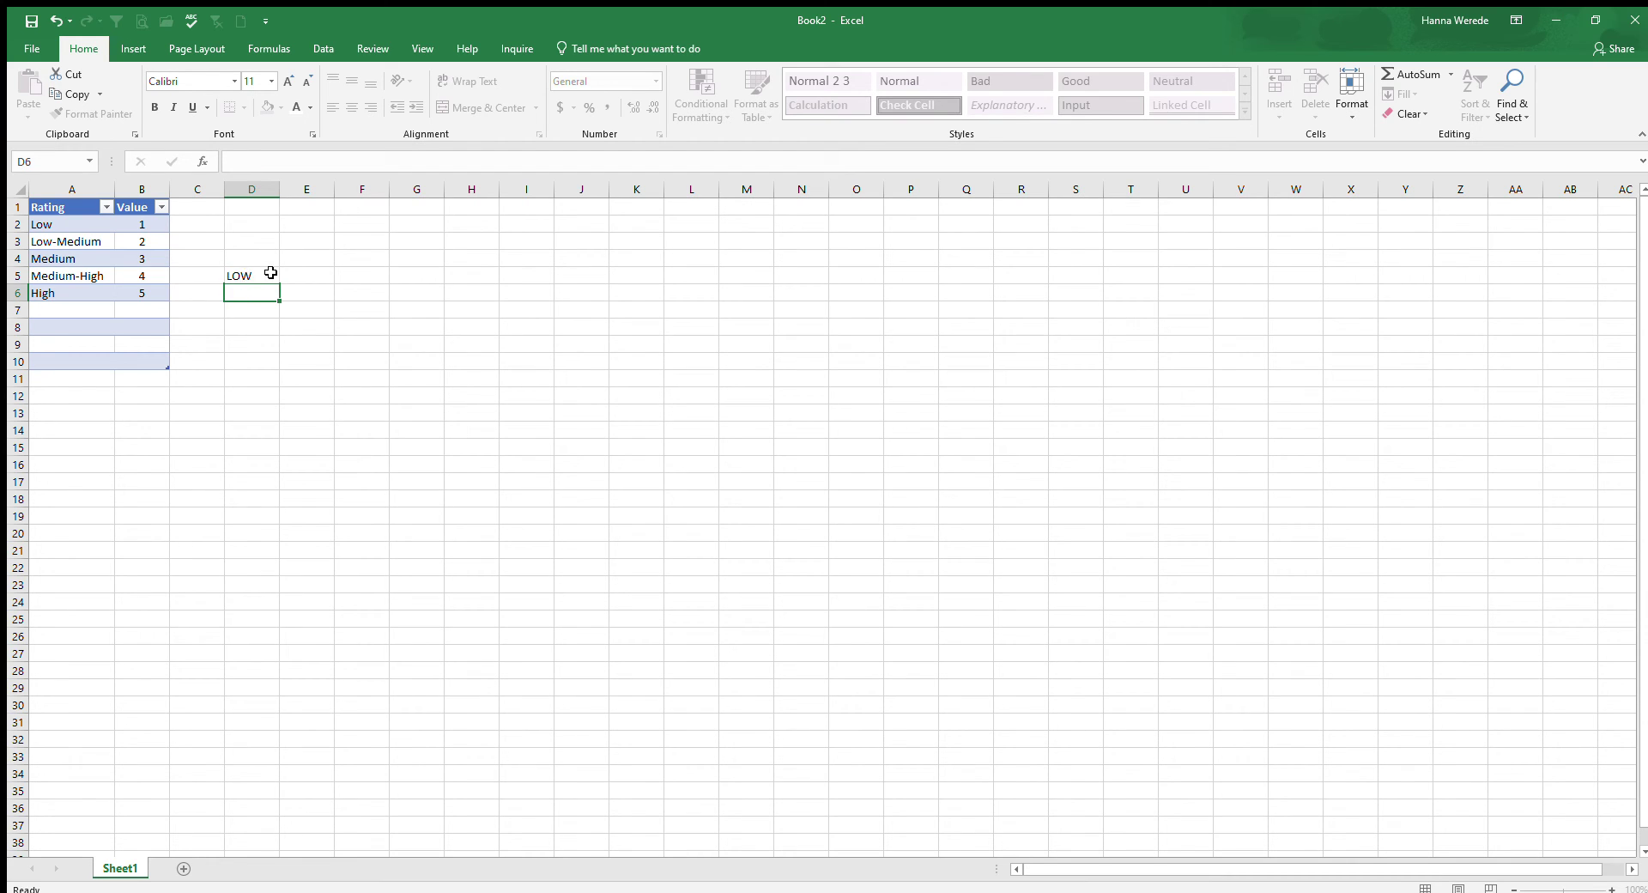
# Assign the name LOW to cell D5.
pyautogui.click(271, 274)
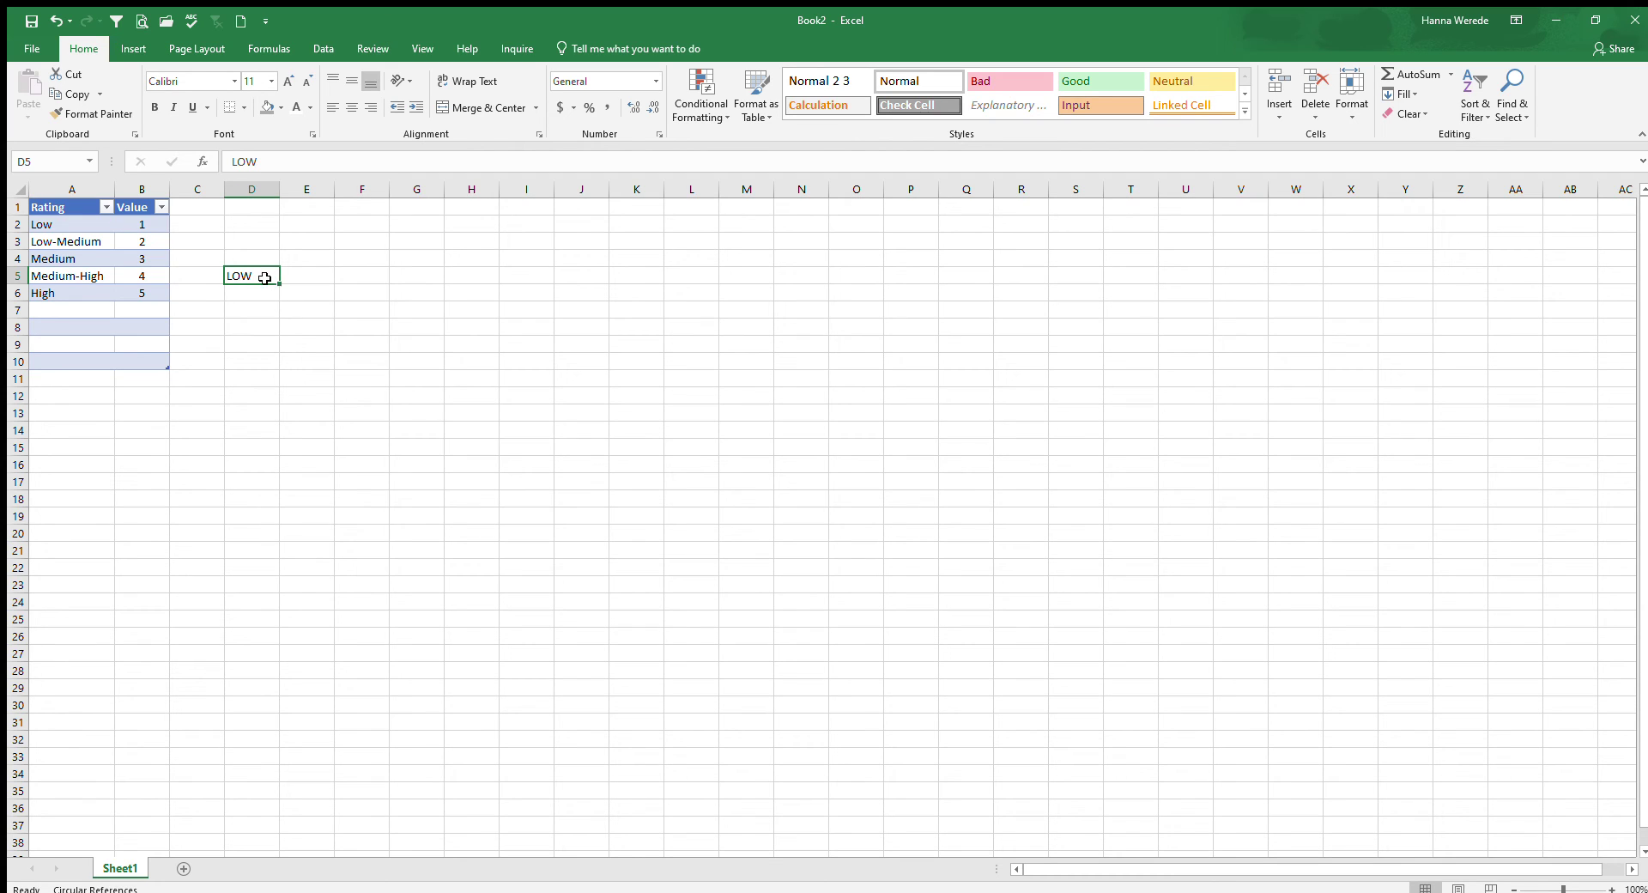
pyautogui.click(44, 166)
pyautogui.write('LOW')
pyautogui.press('Return')
# Select the whole table range A1:B10, then go to the cell named LOW from an empty cell.
pyautogui.click(57, 244)
pyautogui.moveTo(62, 208); pyautogui.dragTo(155, 356)
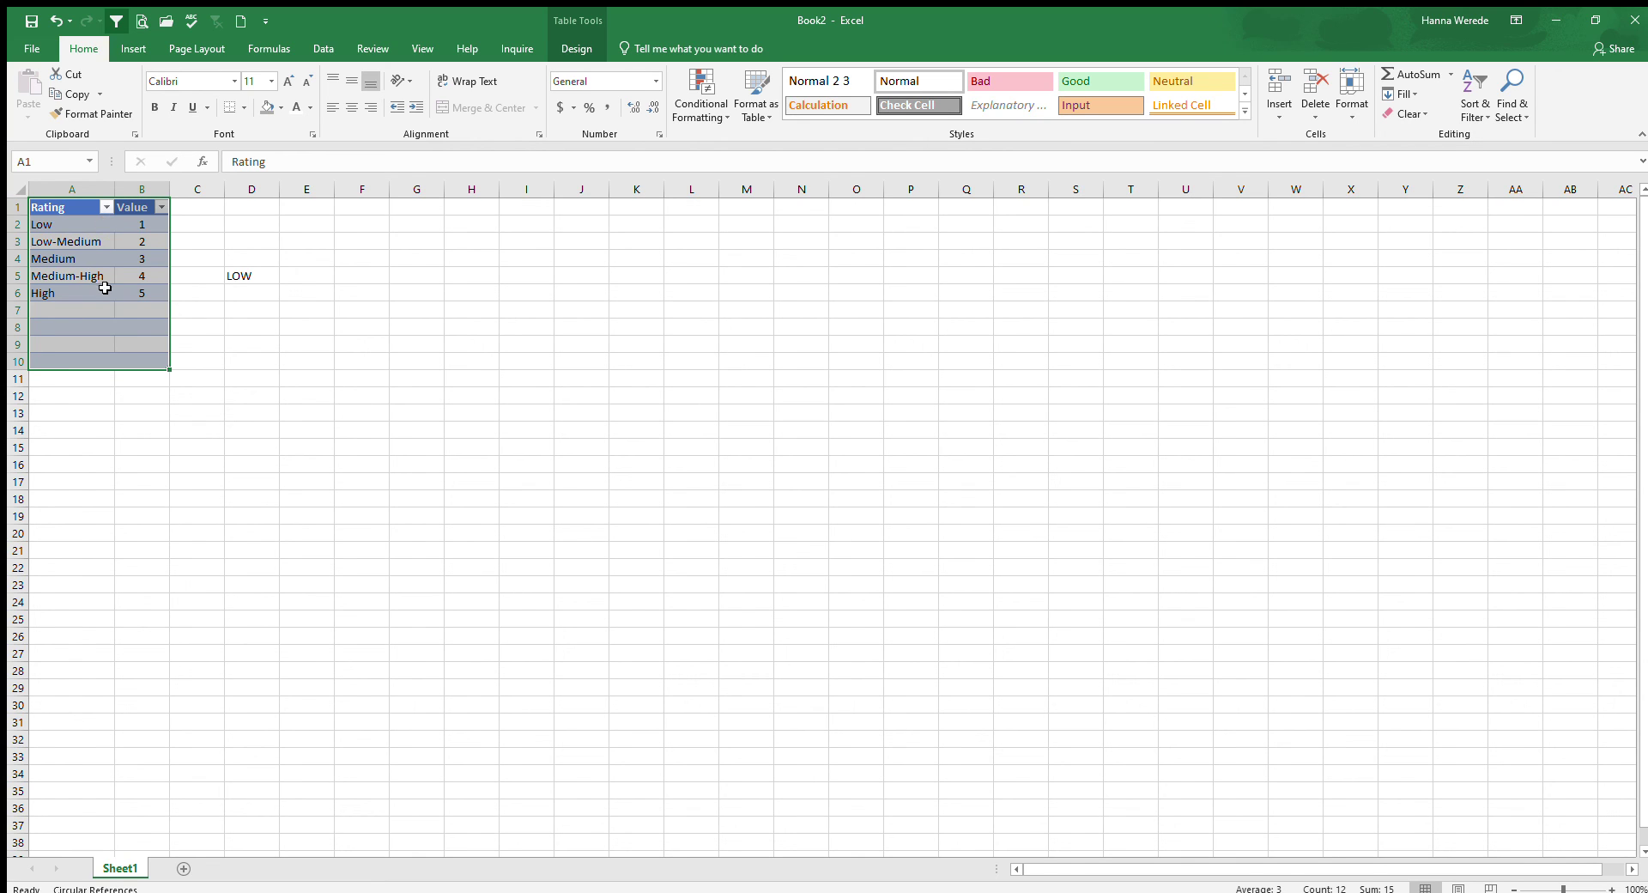
pyautogui.click(339, 293)
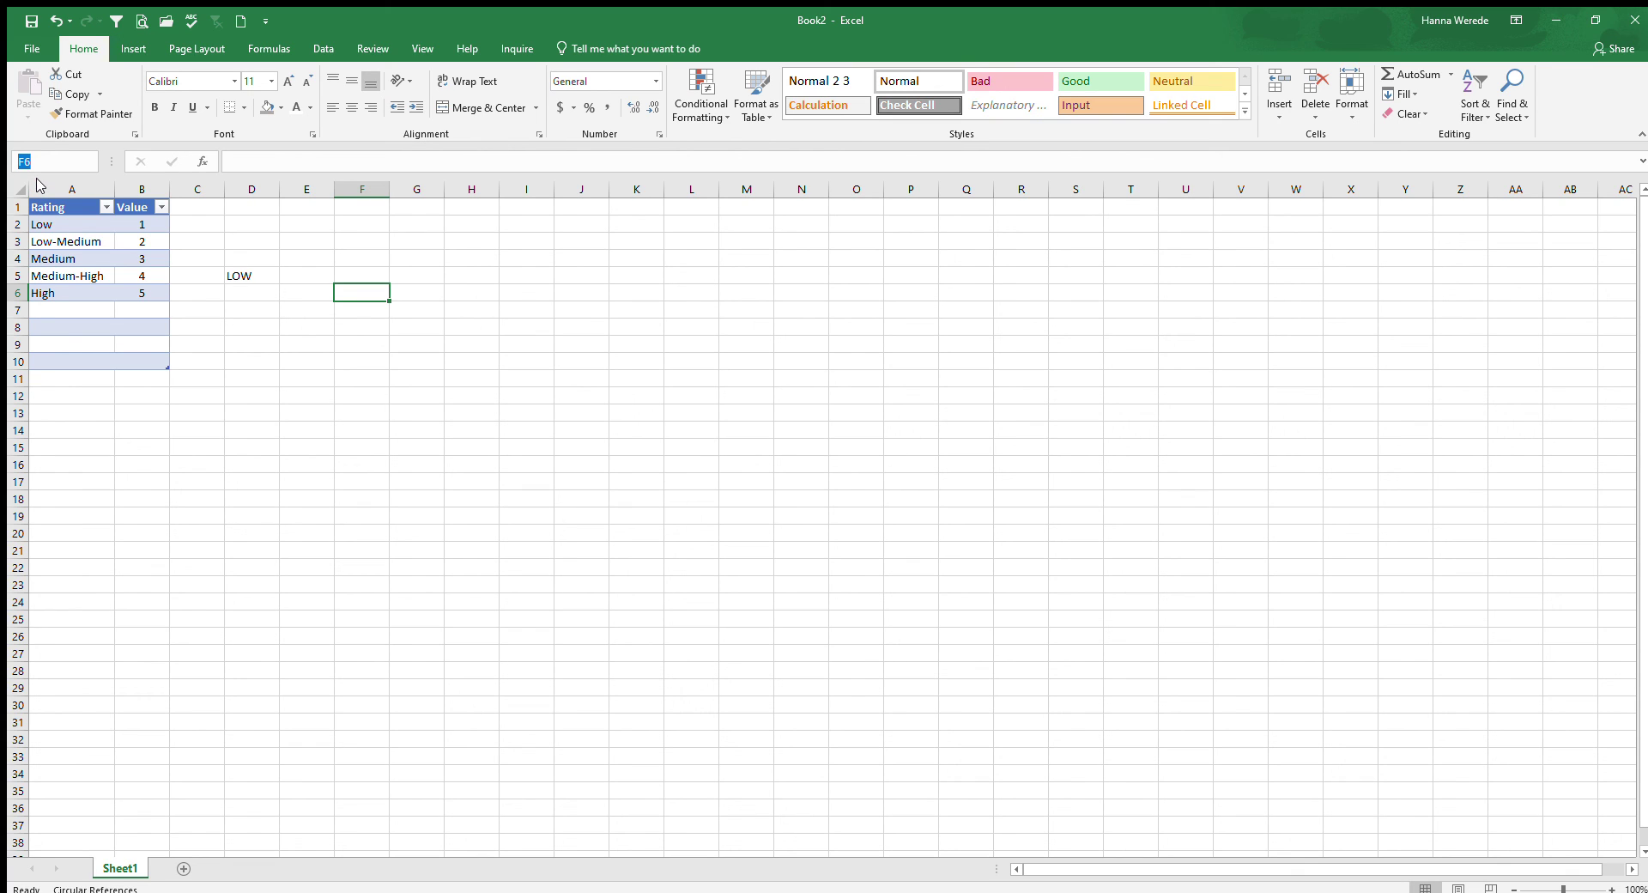
pyautogui.write('LOW')
pyautogui.press('Return')
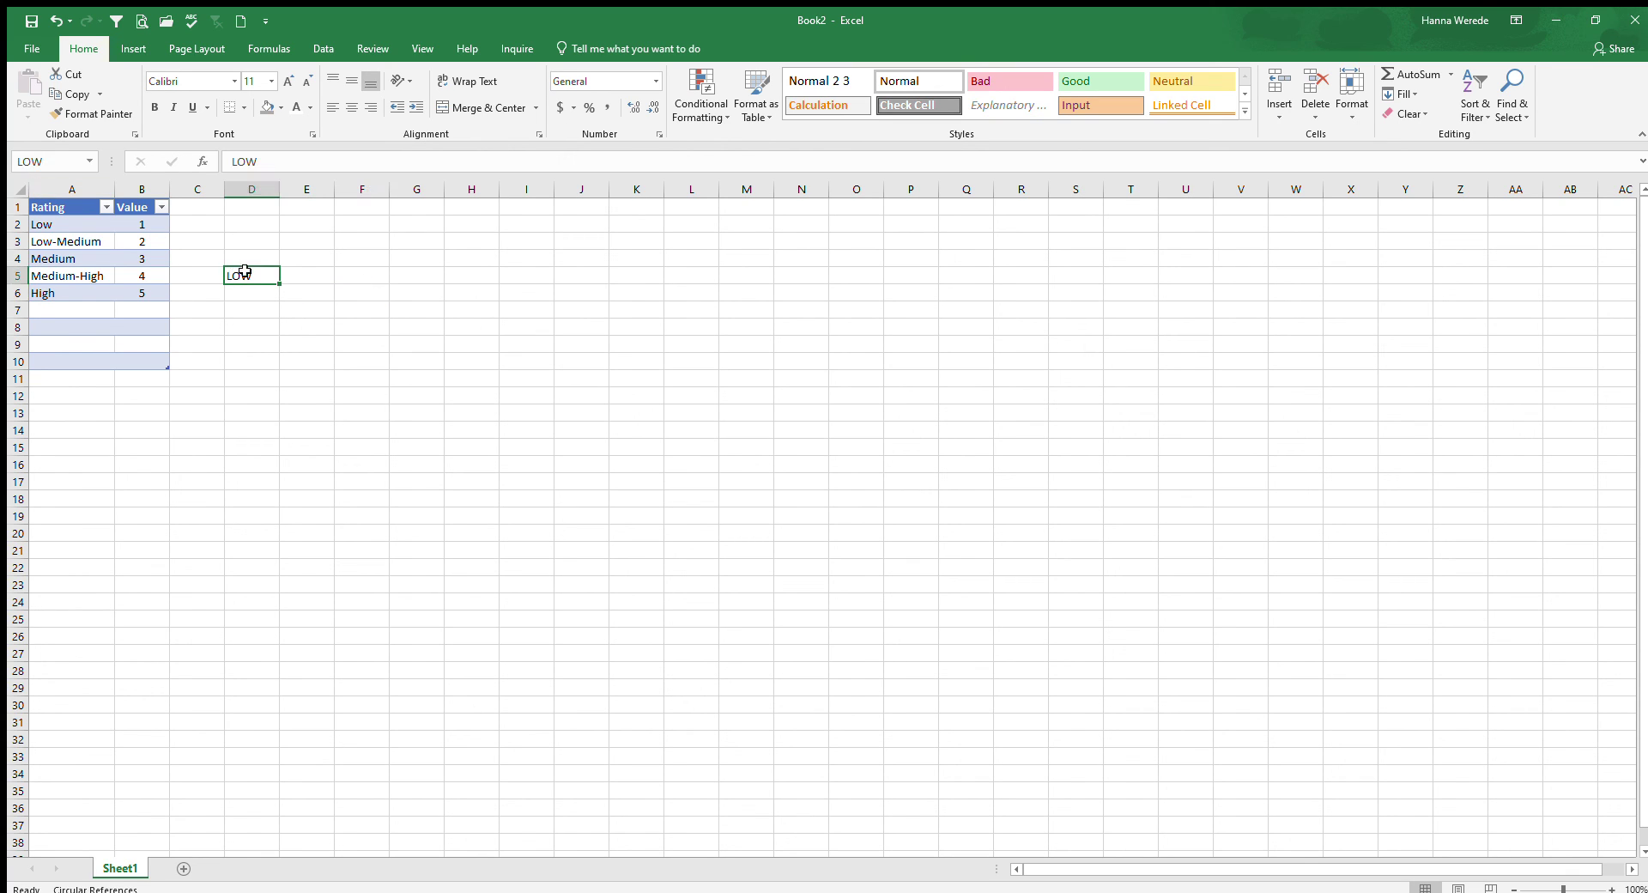
# Select the data range of the Rating table by its defined name.
pyautogui.click(88, 161)
pyautogui.click(39, 204)
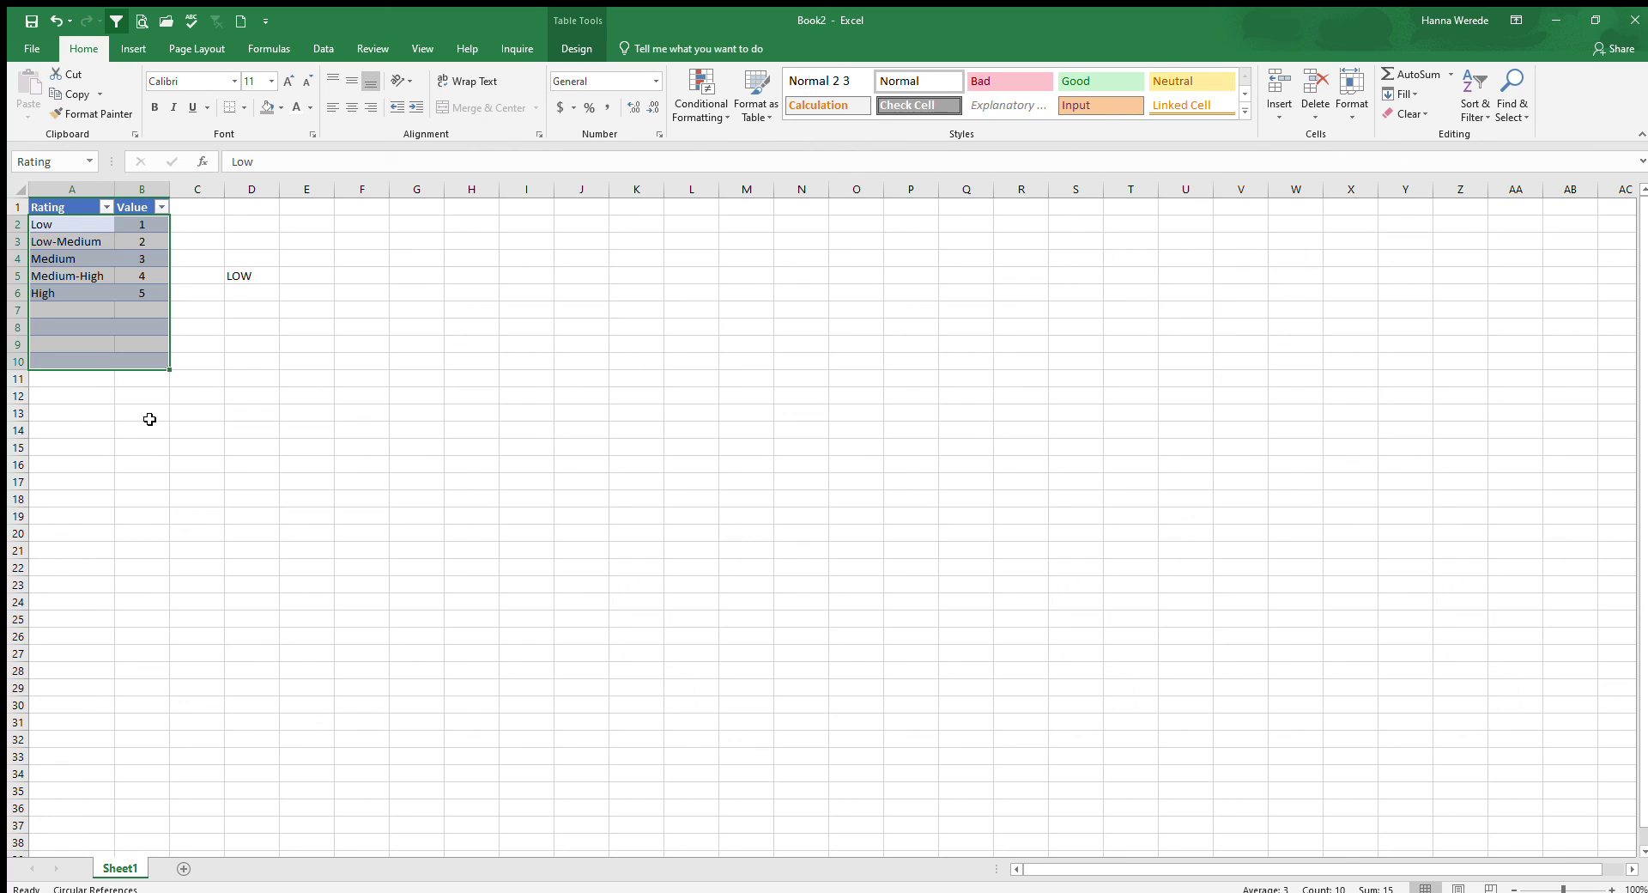
pyautogui.click(82, 159)
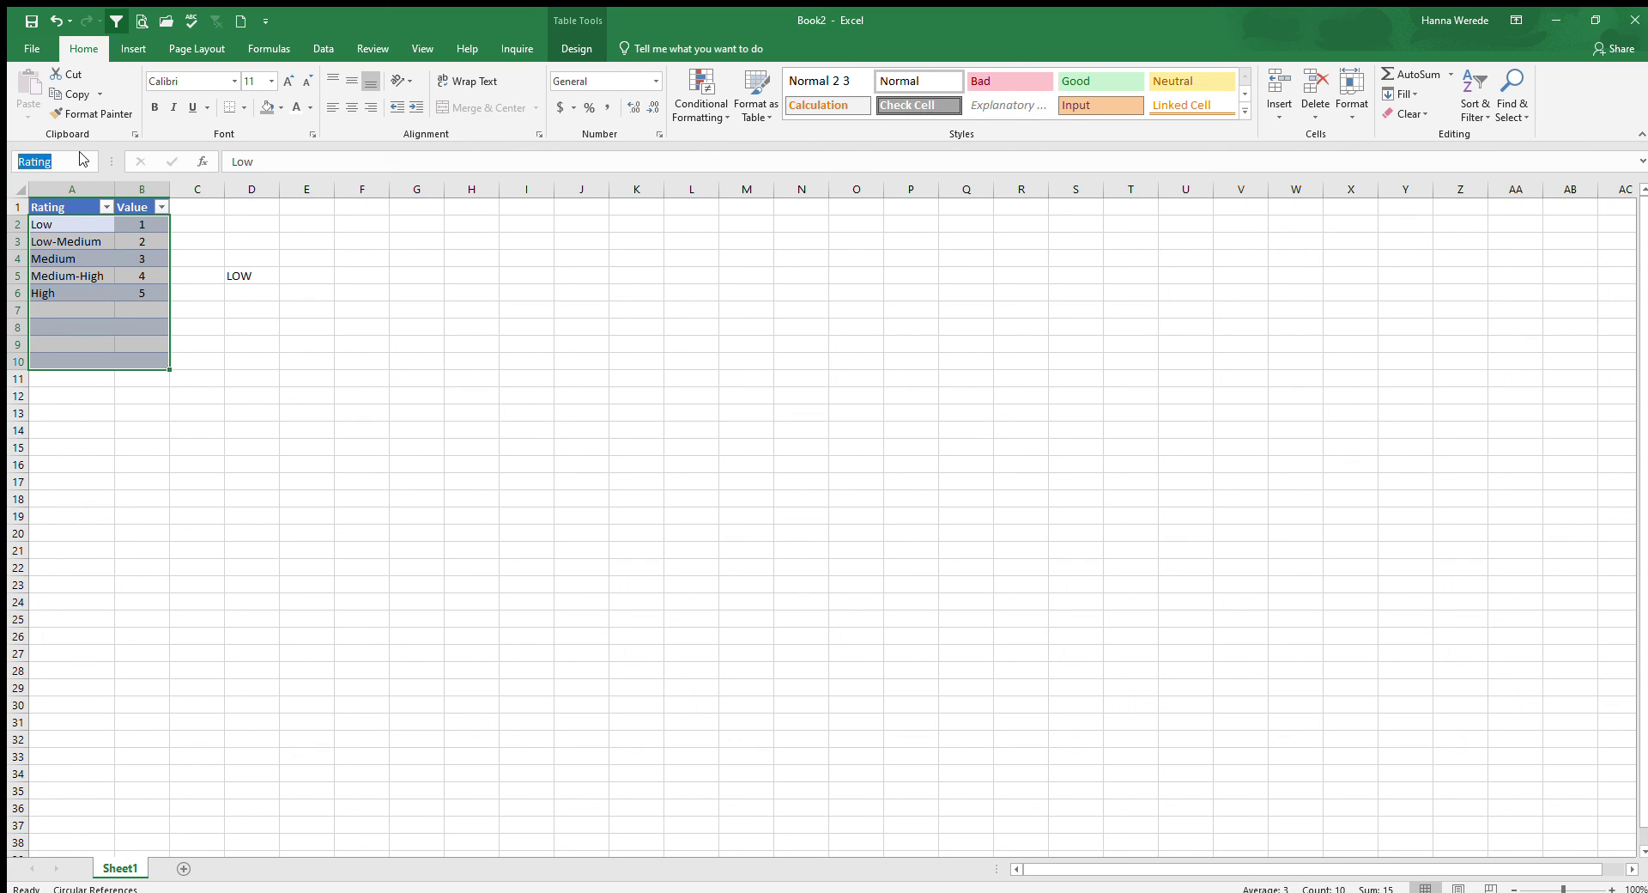